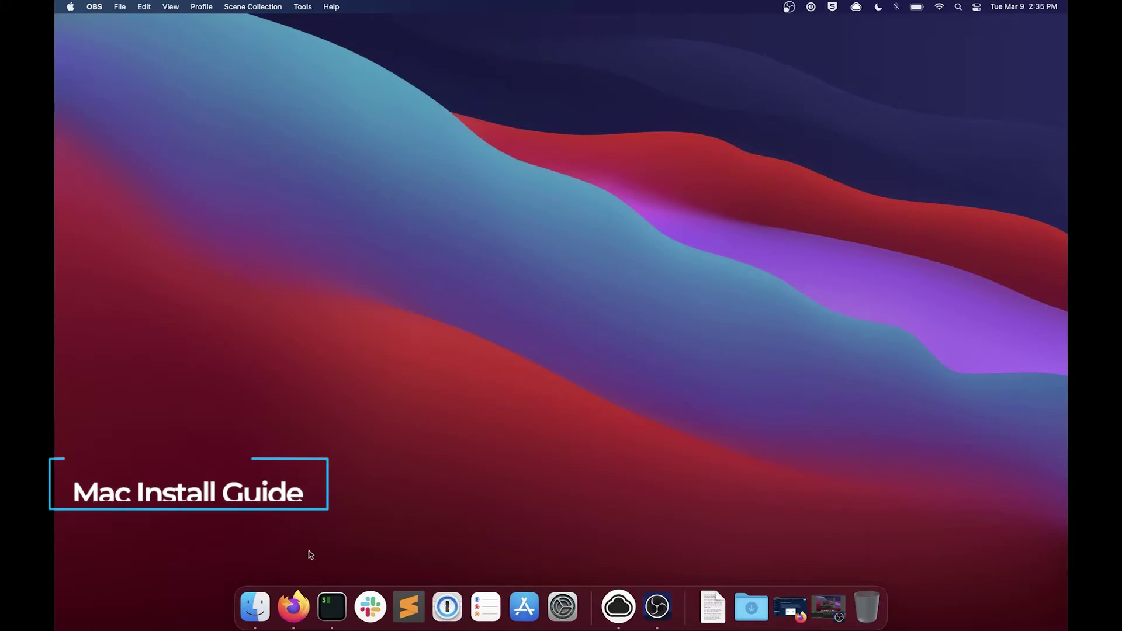
- Download the Mac client disk image SDM-15.9.0.dmg from the installation guide in Firefox
left_click(296, 610)
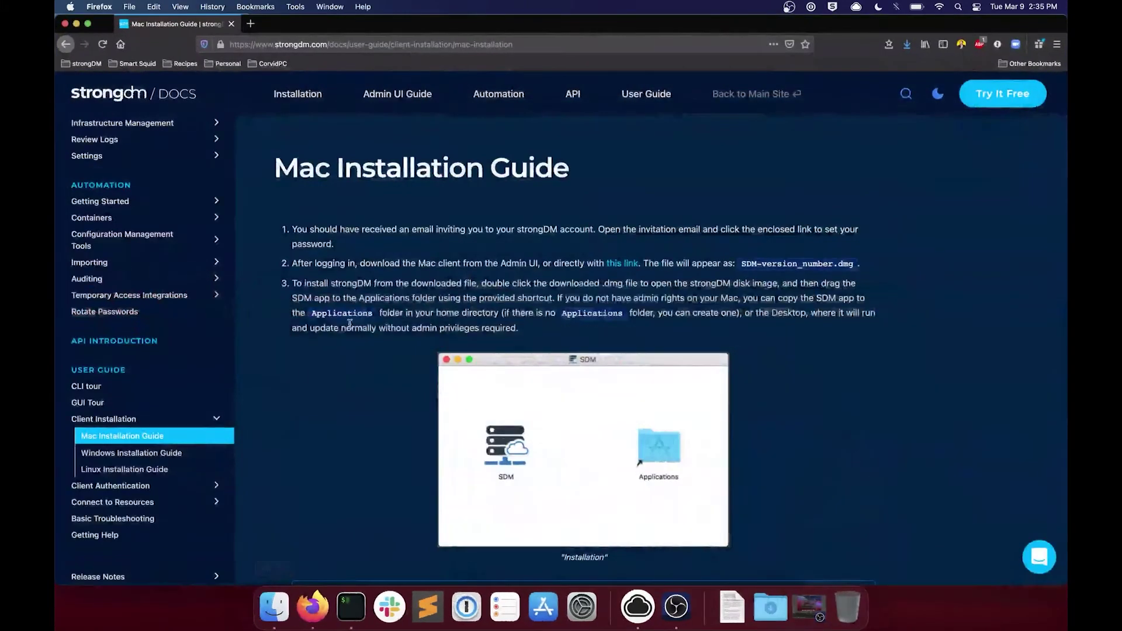
scroll(123, 227, "up", 5)
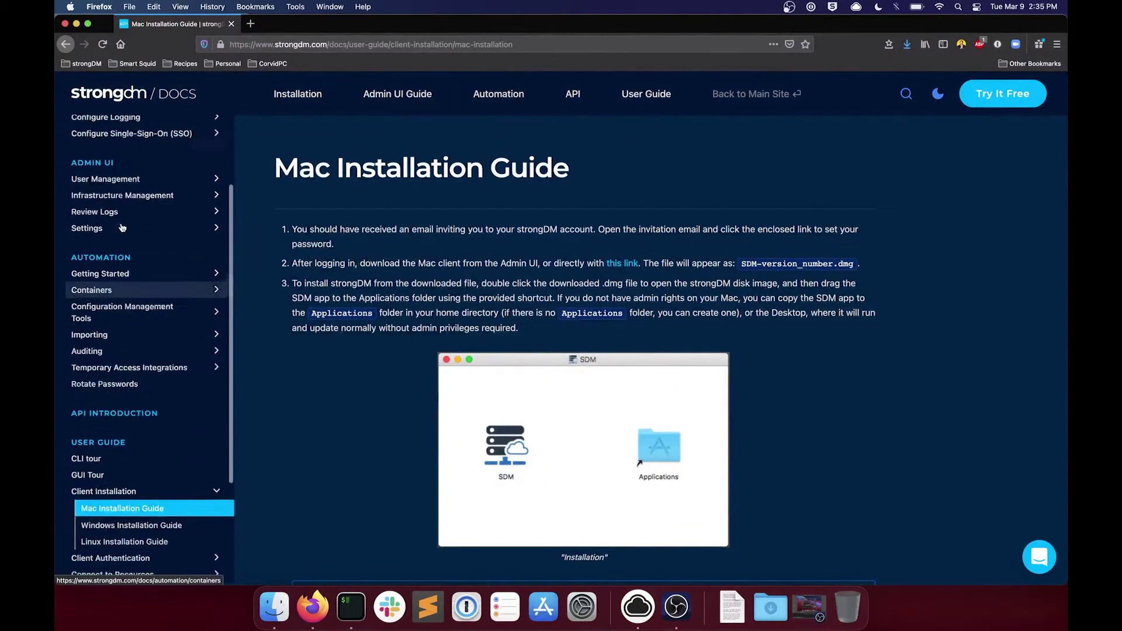
scroll(122, 227, "down", 5)
scroll(122, 228, "down", 1)
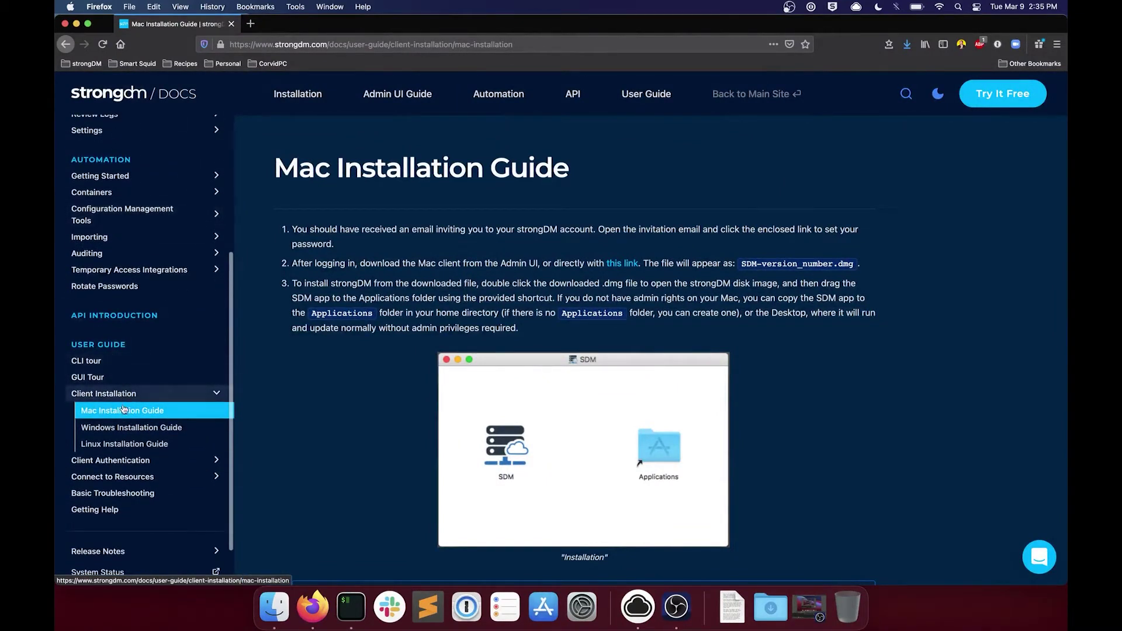
left_click(619, 264)
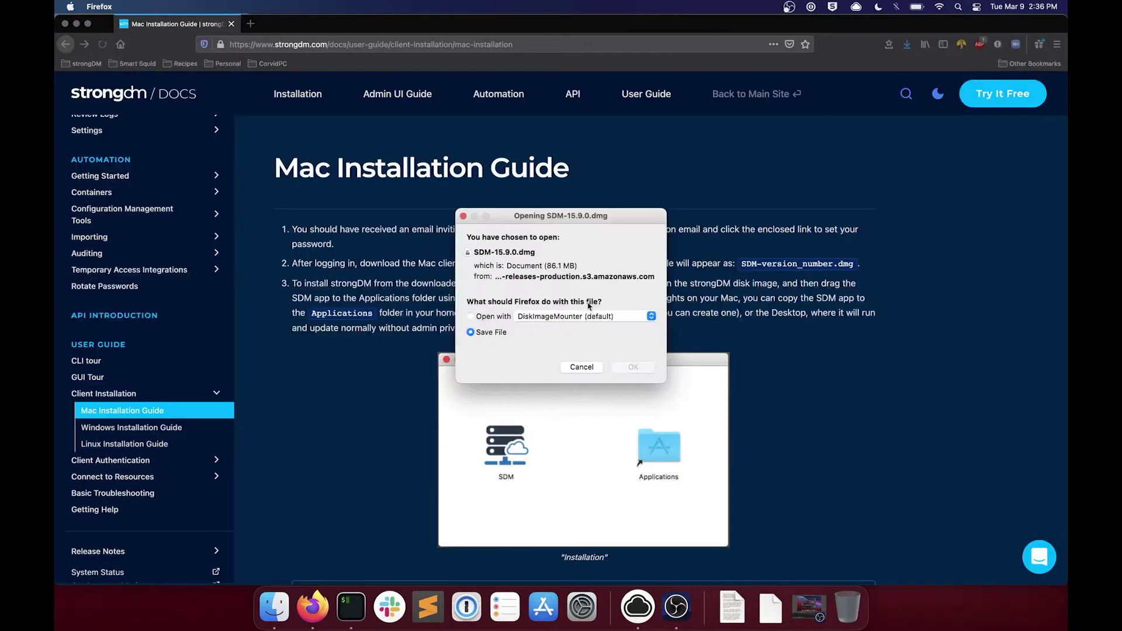
left_click(645, 372)
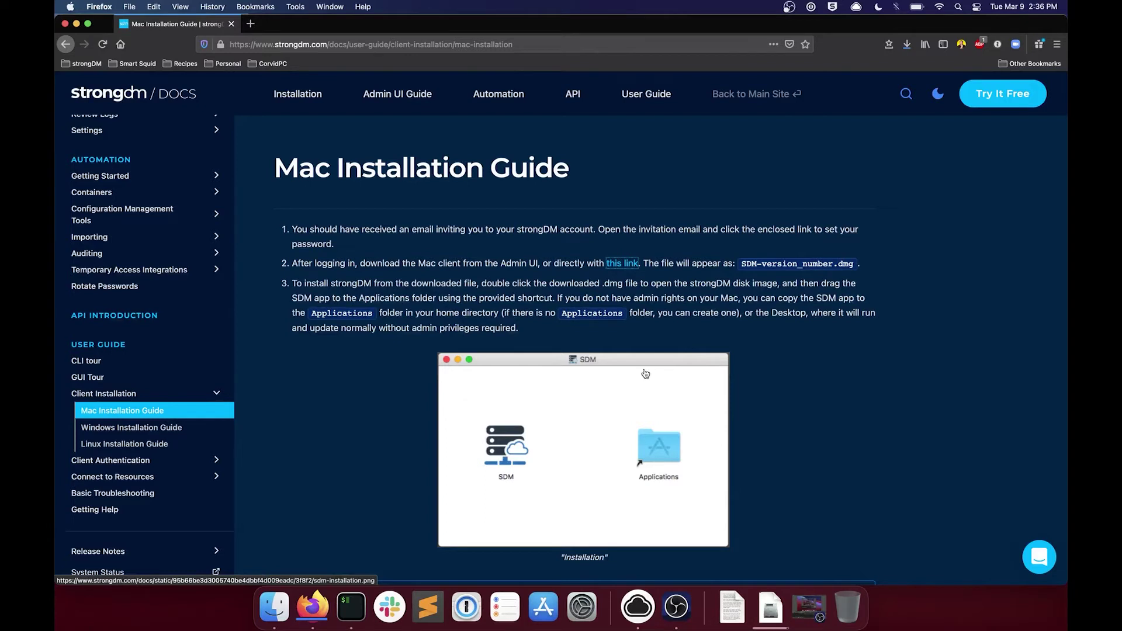
- Open SDM-15.9.0.dmg from Downloads, copy the SDM app into Applications, and close its window
left_click(770, 605)
left_click(770, 570)
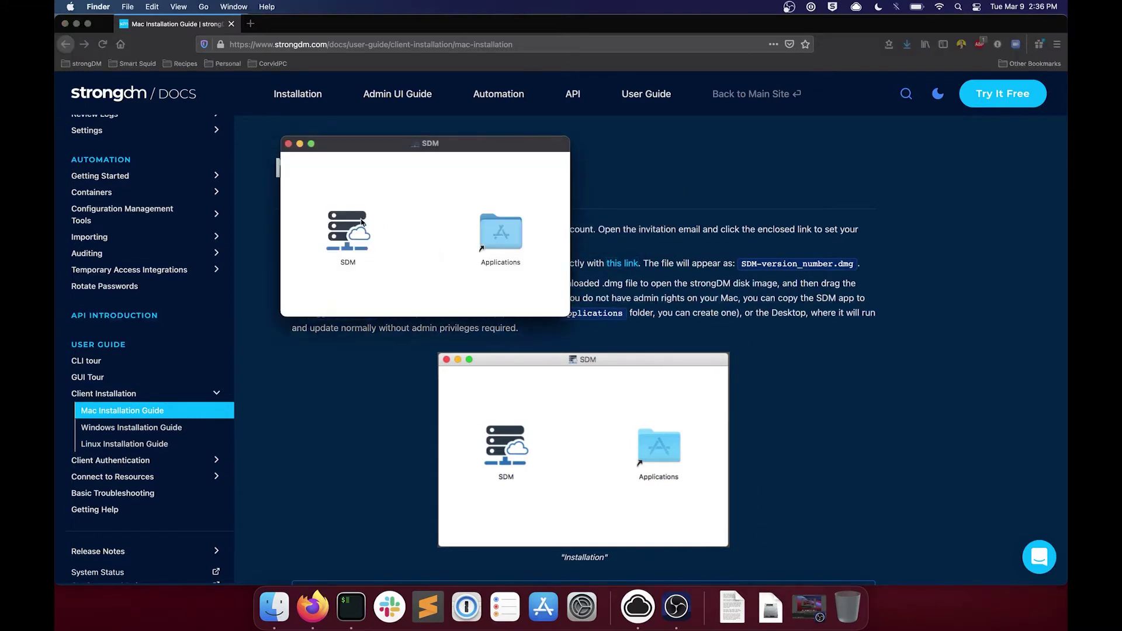
left_click_drag(350, 227, 497, 240)
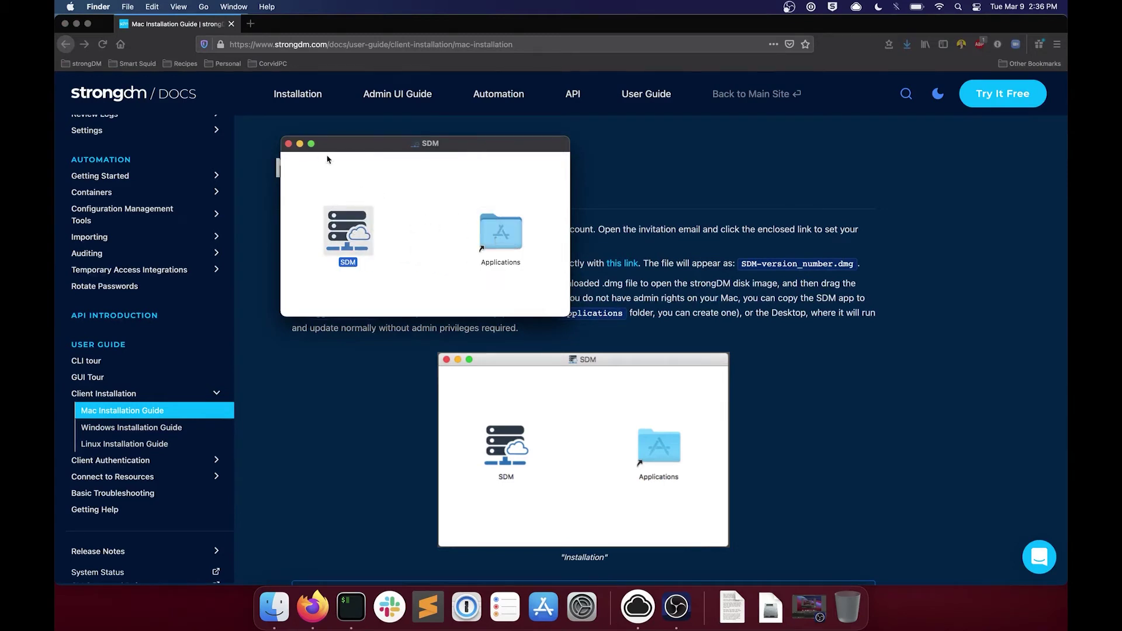
left_click(289, 147)
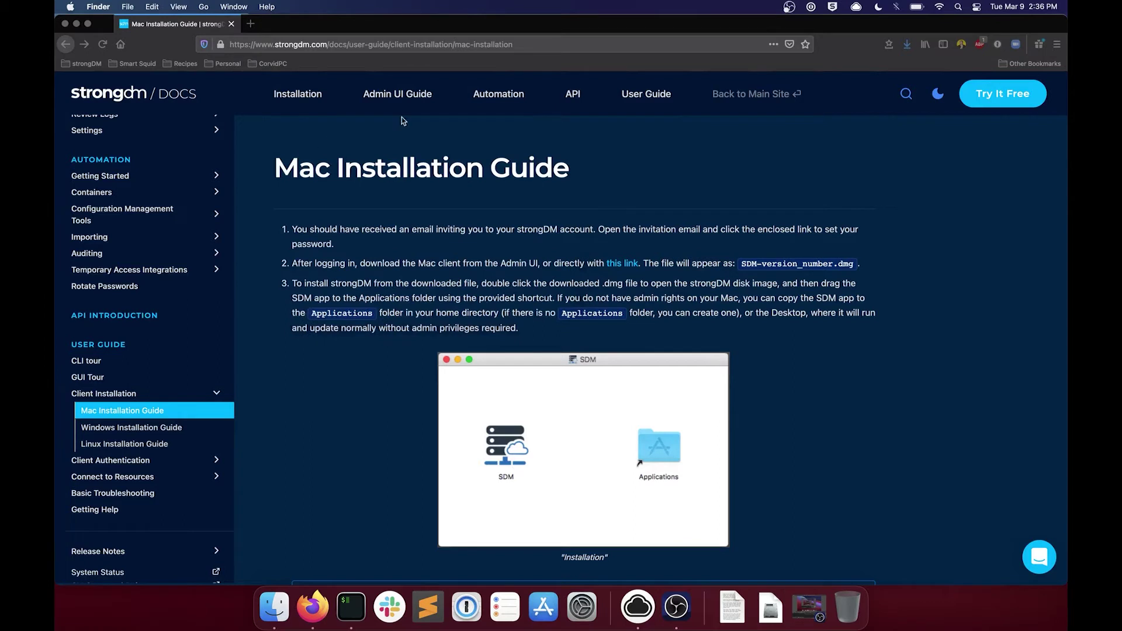
- Launch SDM from a Spotlight search for 'sdm' and allow it past the downloaded-app warning
left_click(960, 10)
type("s")
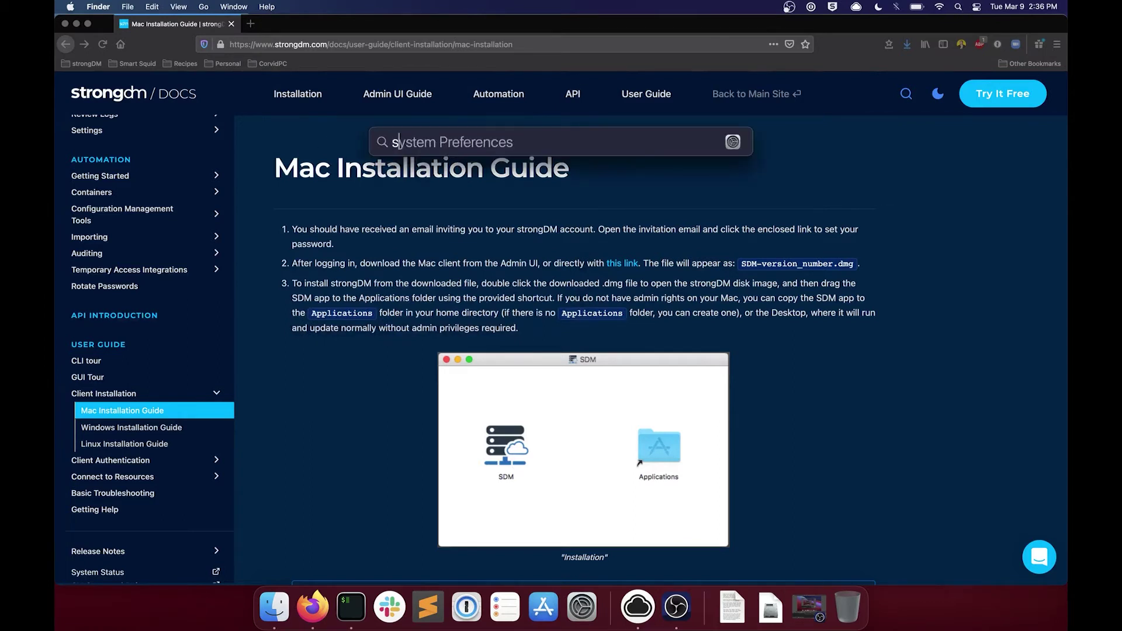
type("dm")
key("Return")
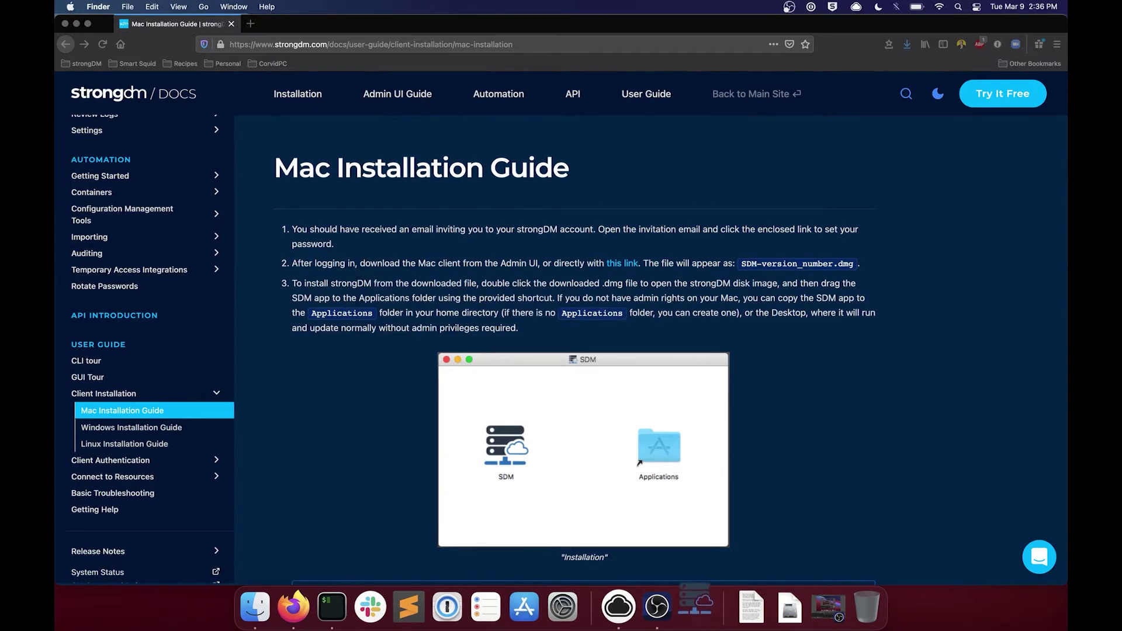
left_click(606, 250)
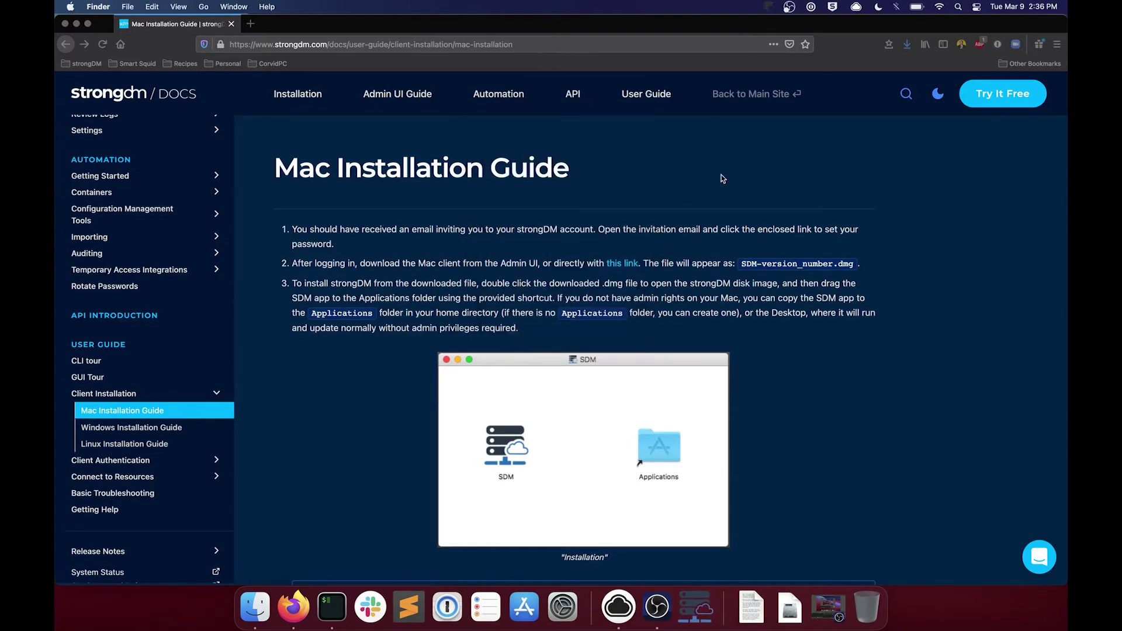
left_click(770, 10)
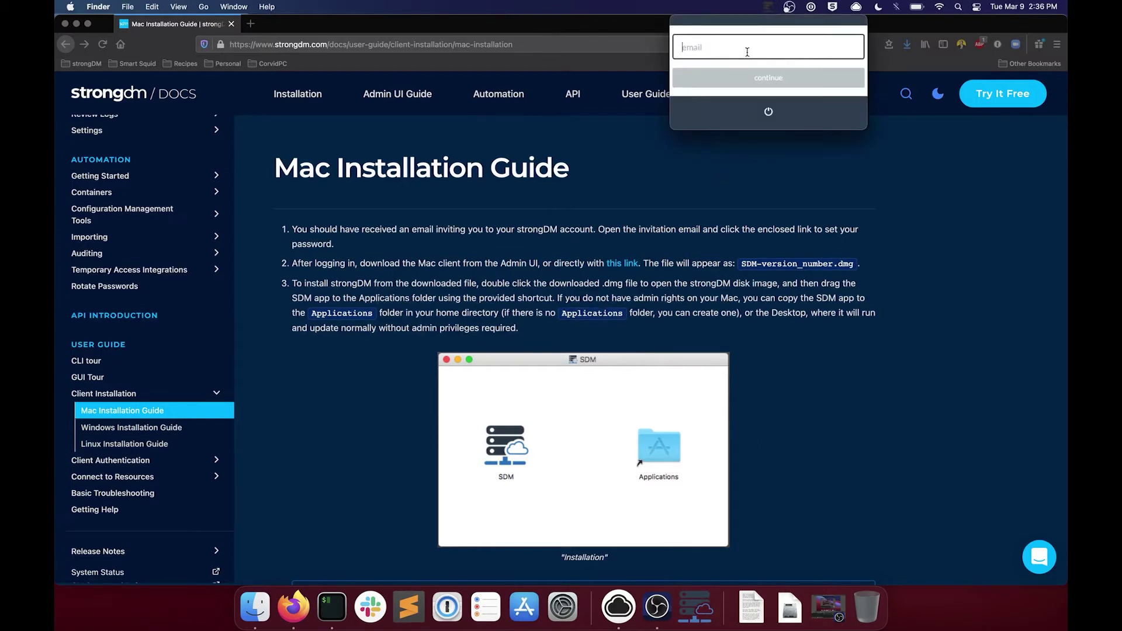
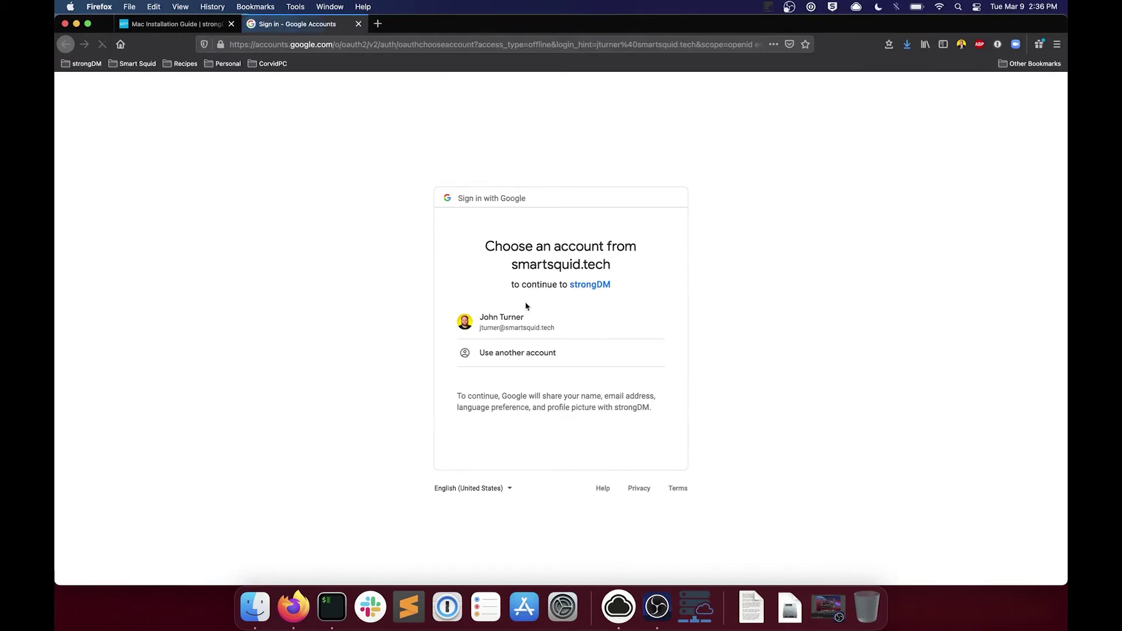
- Sign in with the work Google account and confirm the strongDM client is online with resources
left_click(514, 323)
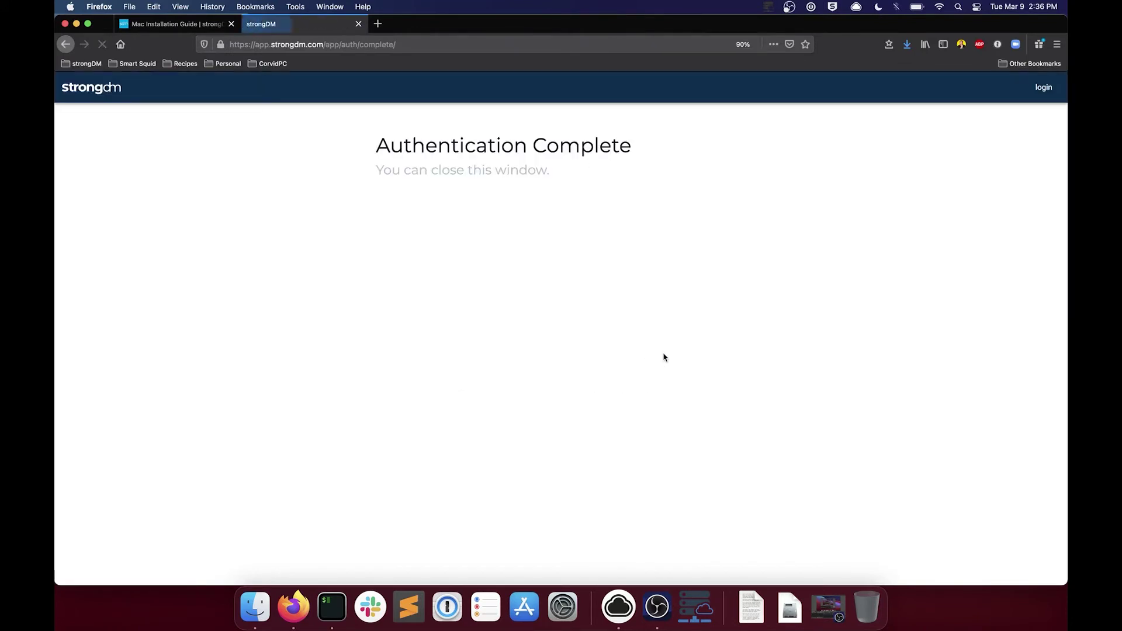
left_click(773, 7)
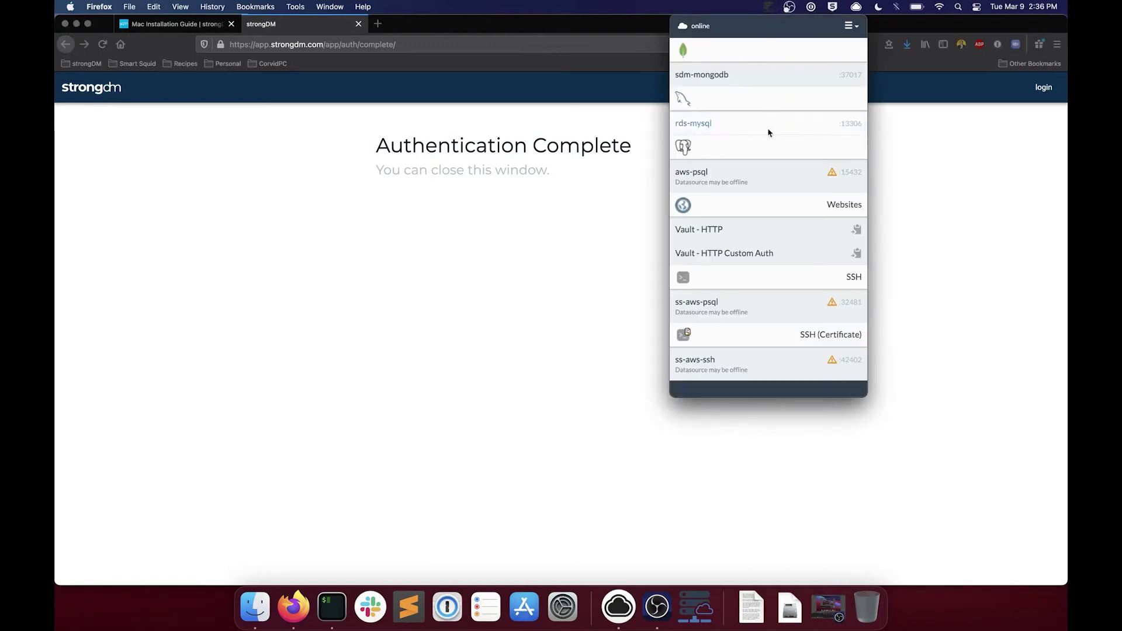
left_click(564, 216)
left_click(333, 621)
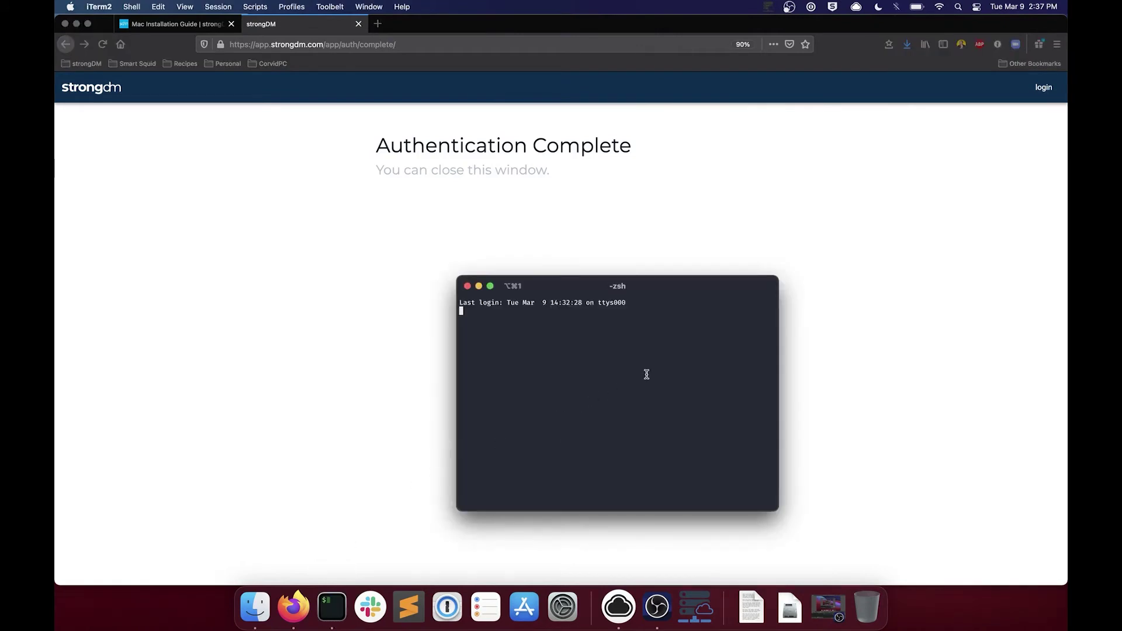
- Symlink the sdm CLI into /usr/local/bin with sudo, entering the admin password
type("sudo ln -s /Applications/SDM.app/Contents/Resources/sdm.darwin /usr/local/bin/sdm")
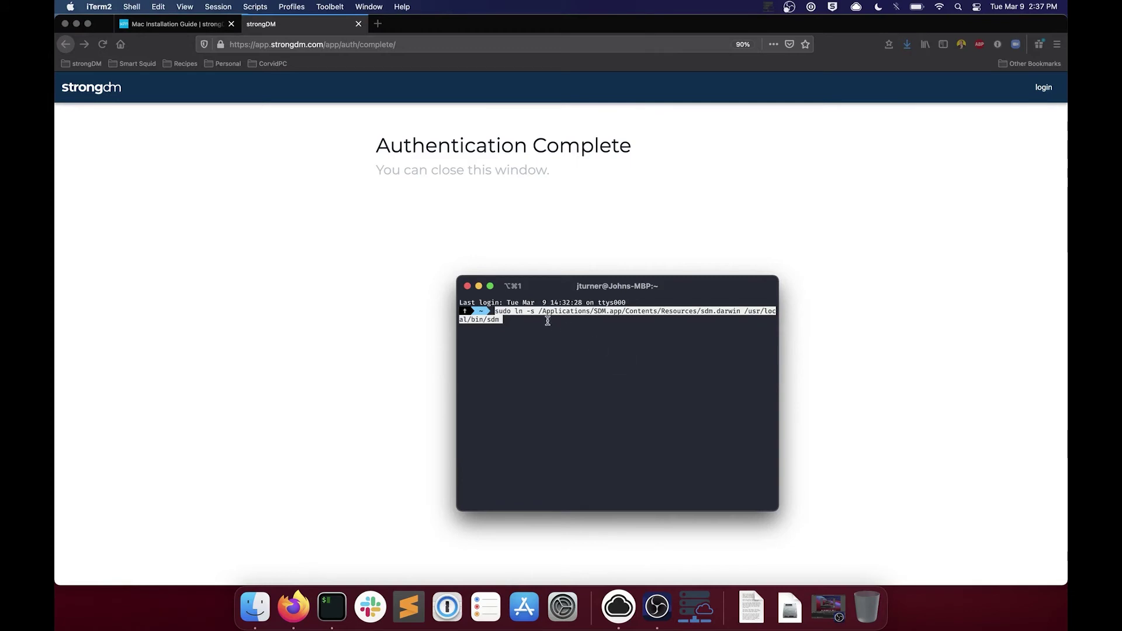
key("Return")
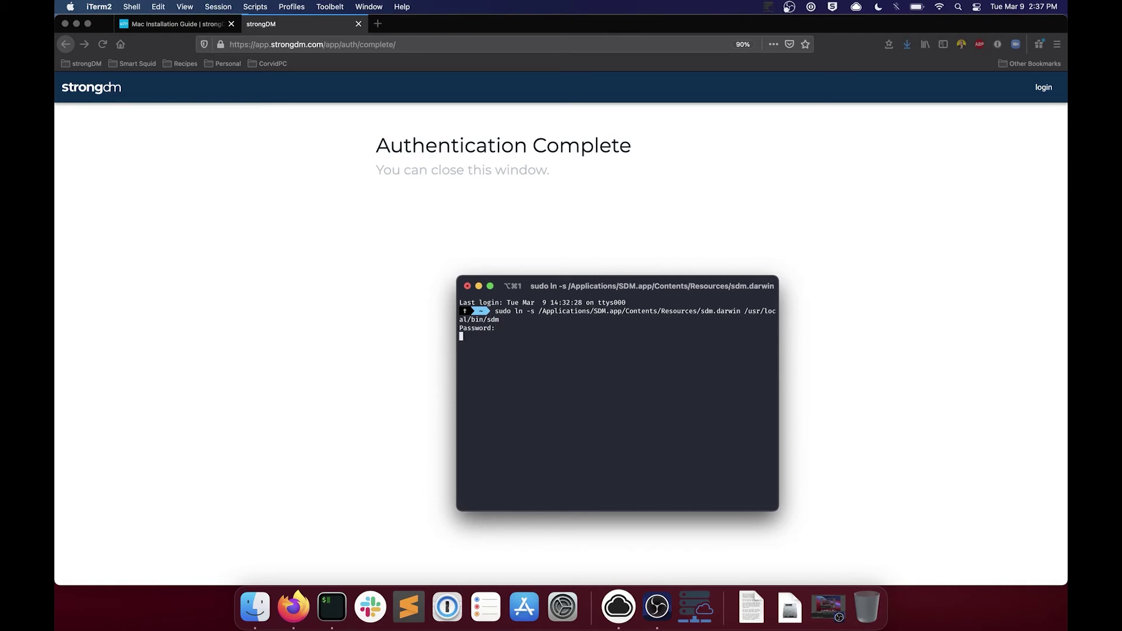
key("Return")
type("source")
- Reload ~/.bash_profile, confirm sdm reports version 30.49.0, and clear the terminal
key("Tab")
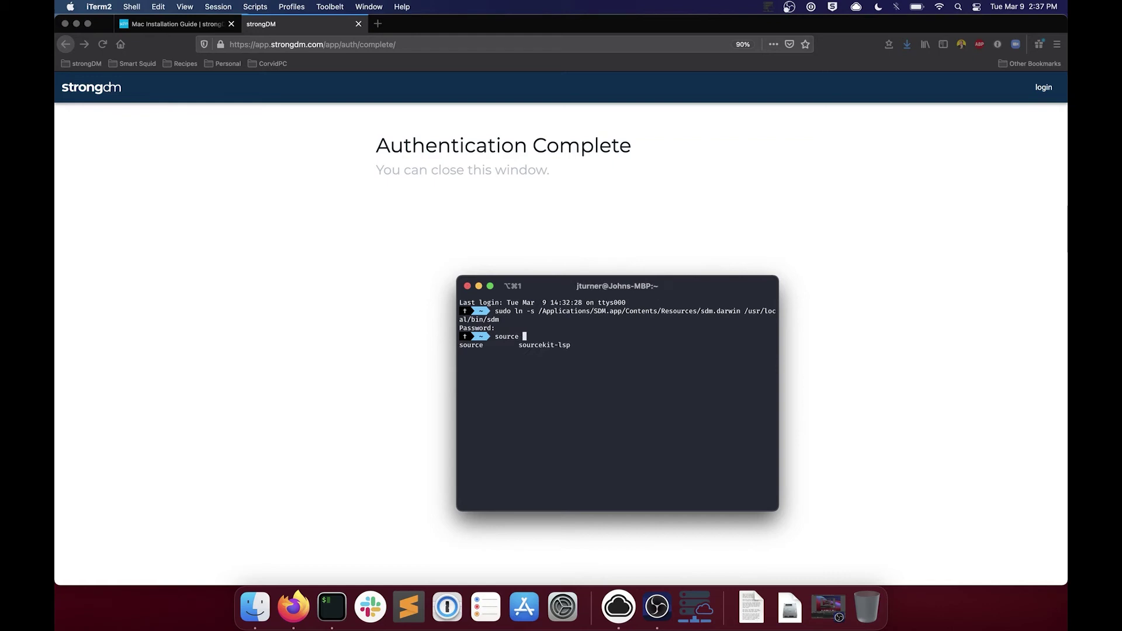
type("~/.bash_profile")
key("Return")
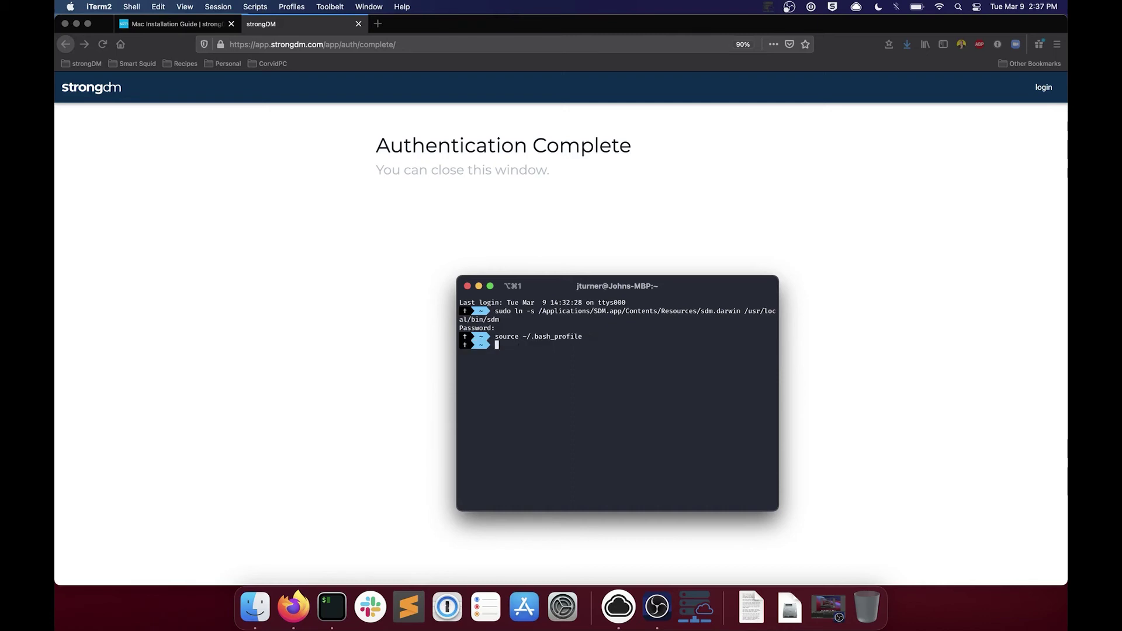
type("sdm ")
type("--version")
key("Return")
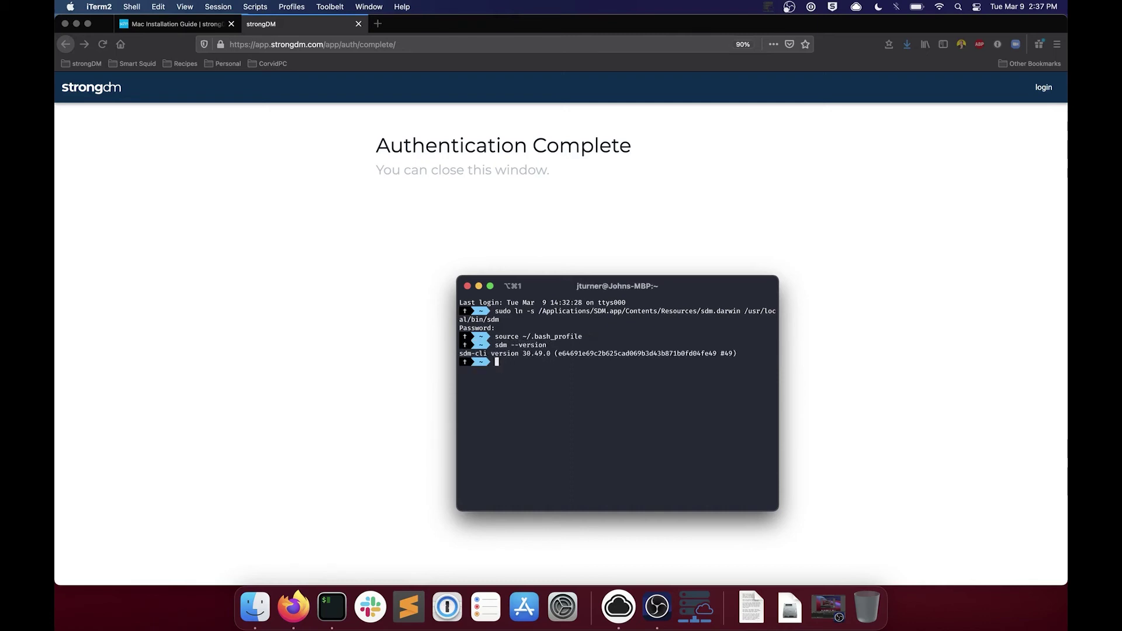
type("c")
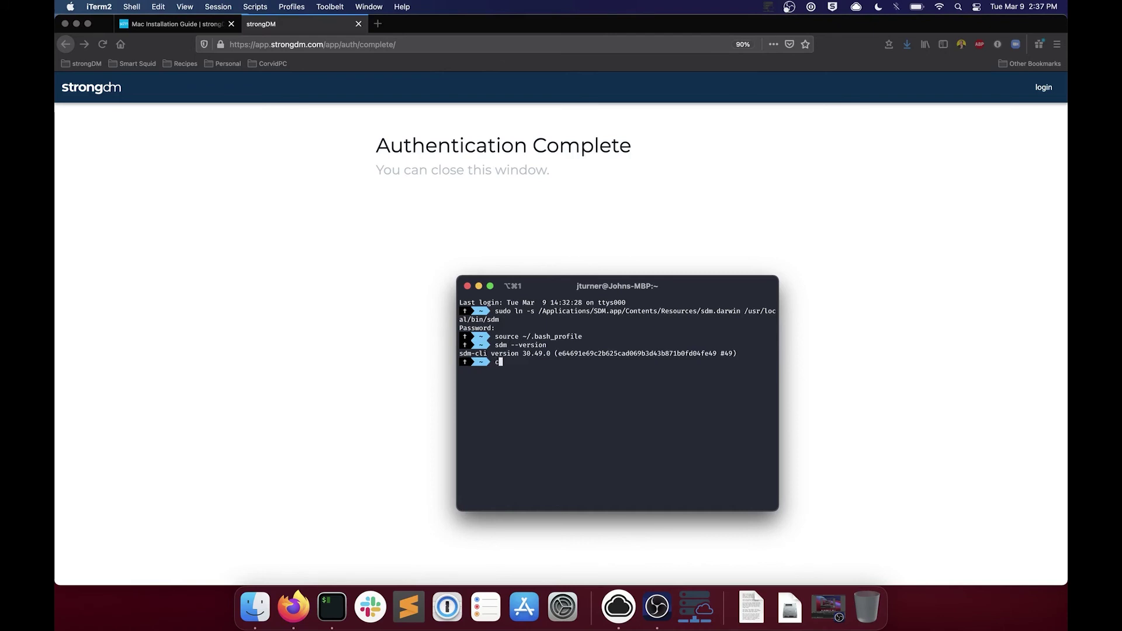
type("lear")
key("Return")
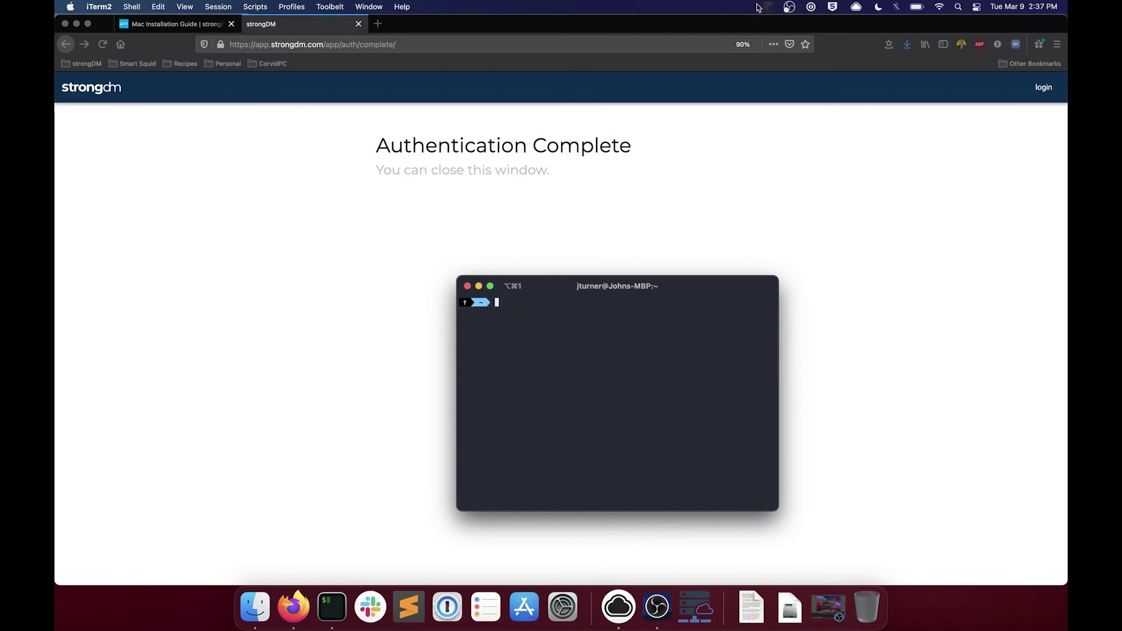
left_click(769, 6)
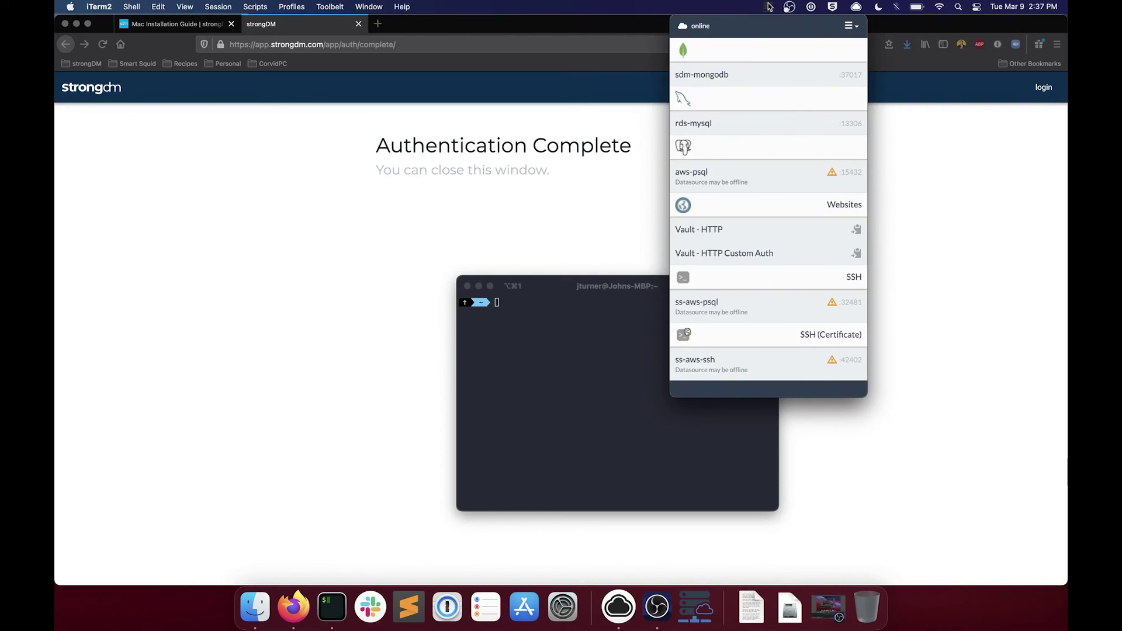